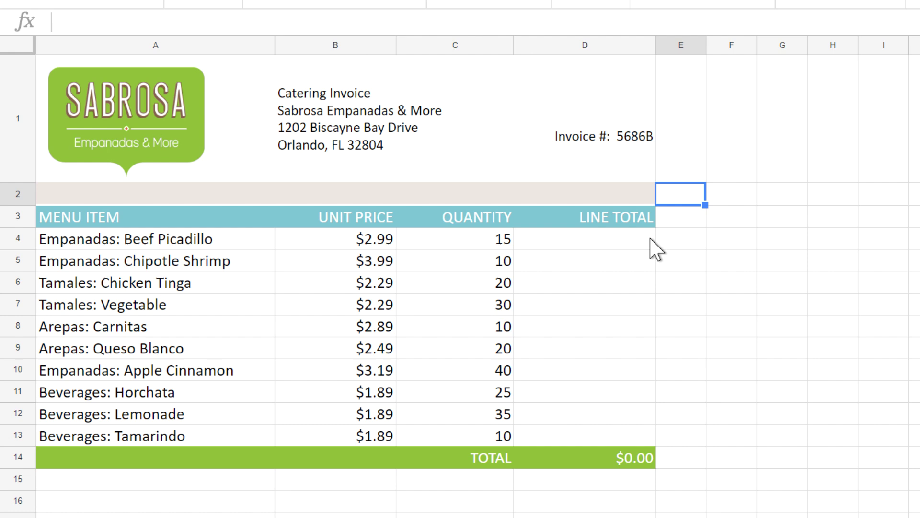
# - Enter =B4*C4 as the first line total and copy it down through D13
pyautogui.click(651, 240)
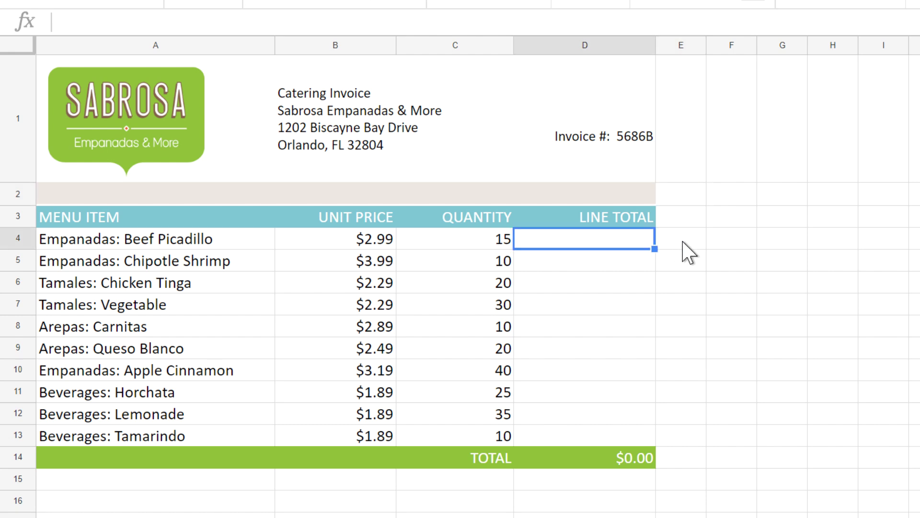
pyautogui.write('=')
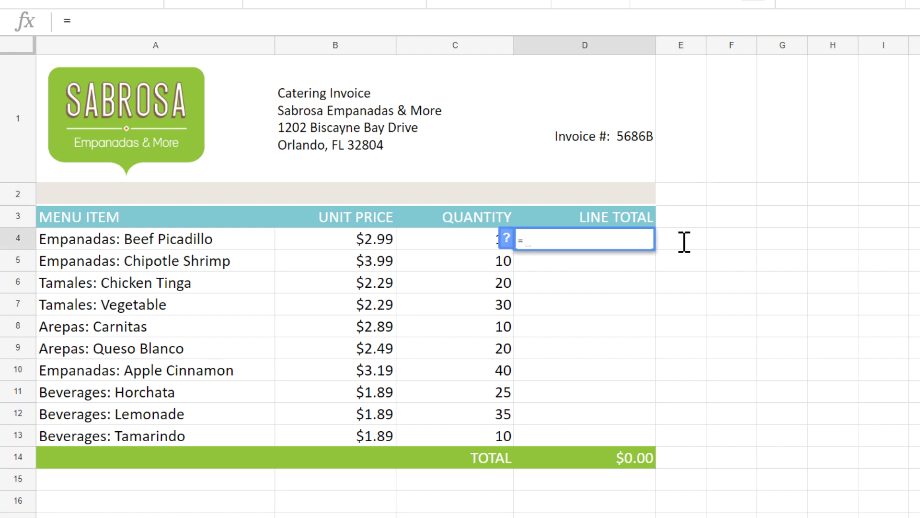
pyautogui.write('B4')
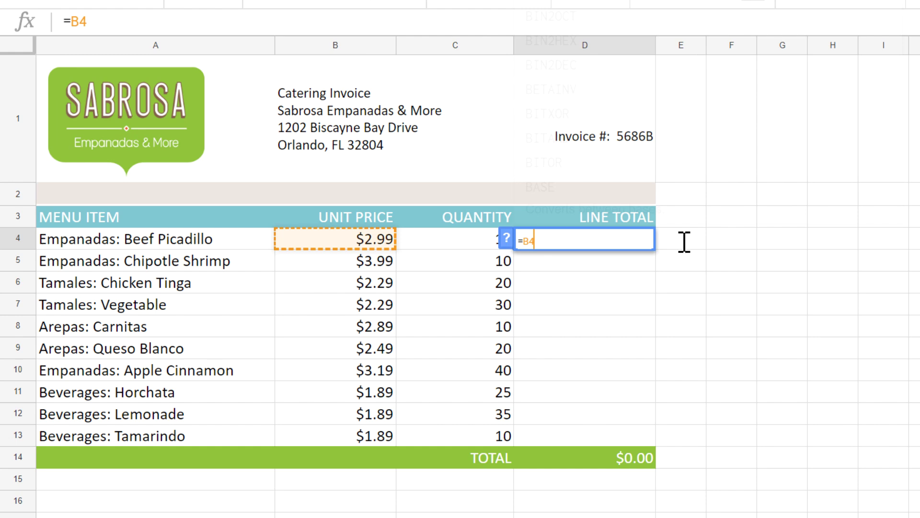
pyautogui.write('*C4')
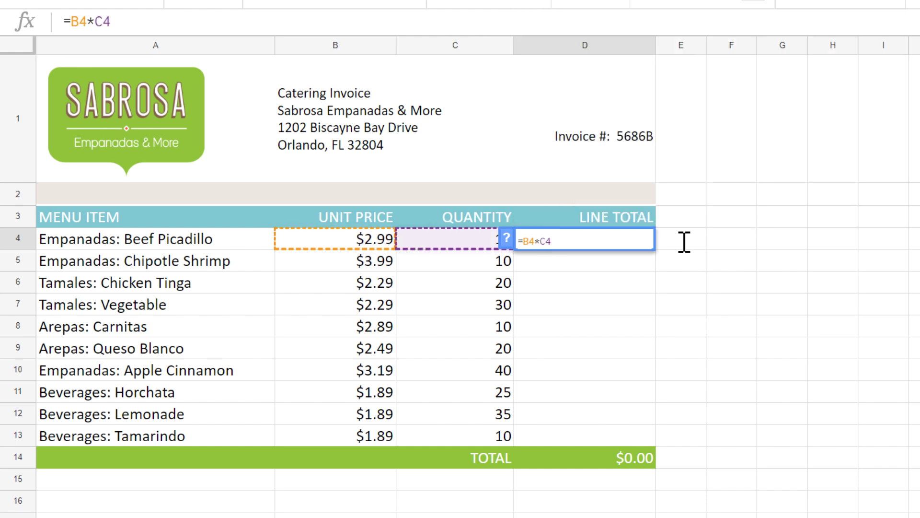
pyautogui.press('Return')
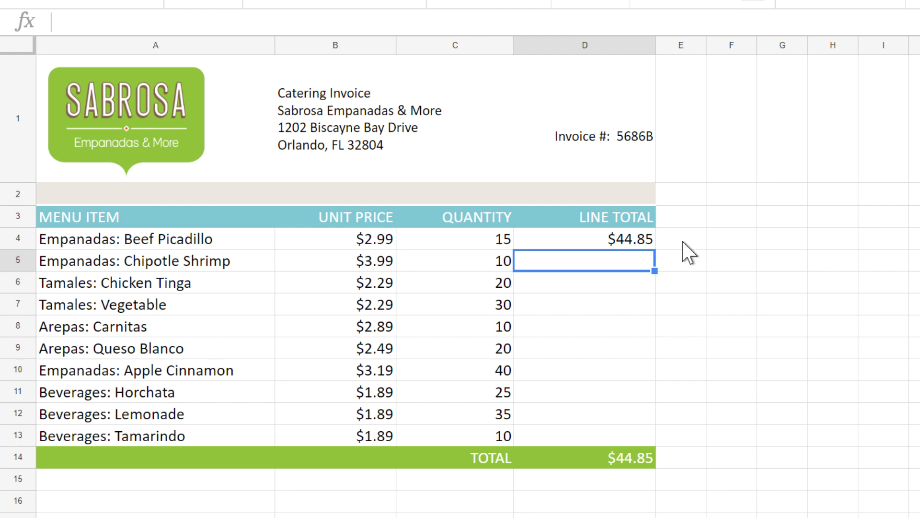
pyautogui.click(648, 243)
pyautogui.moveTo(655, 249); pyautogui.dragTo(656, 434)
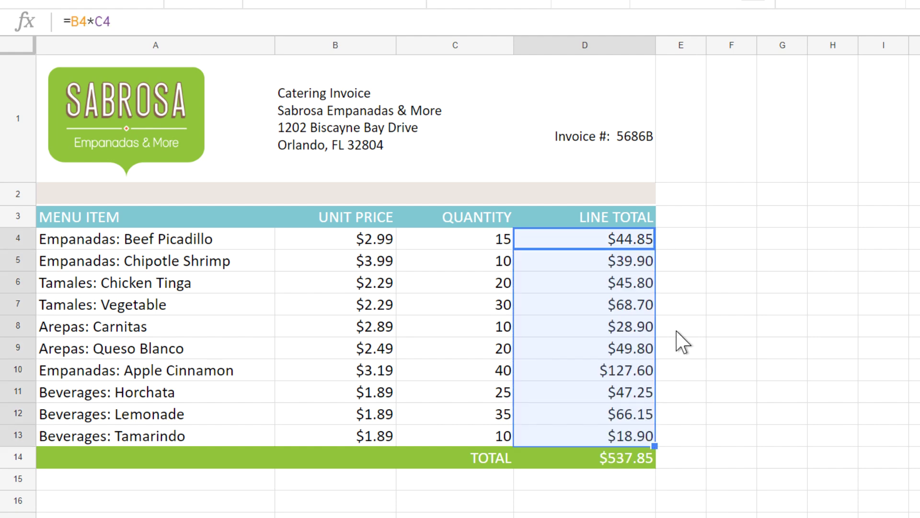
pyautogui.click(652, 261)
pyautogui.press('Return')
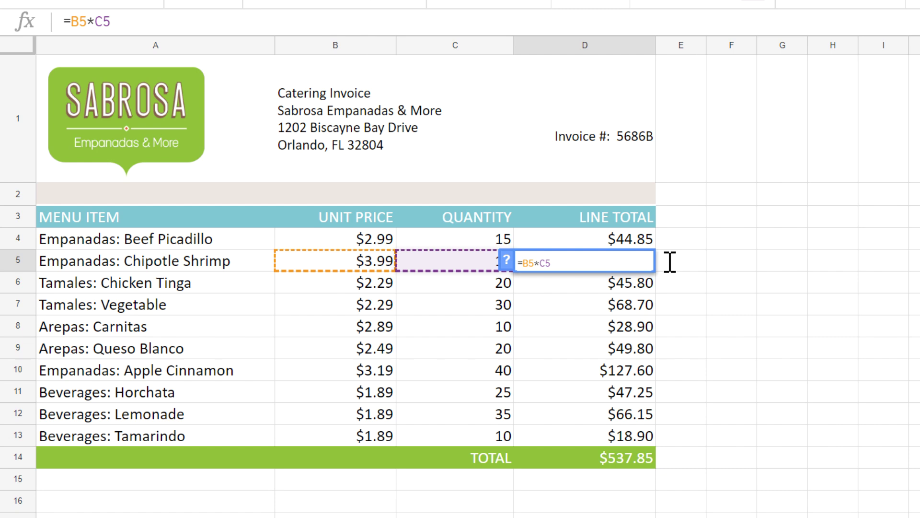
pyautogui.press('Return')
pyautogui.press('Return')
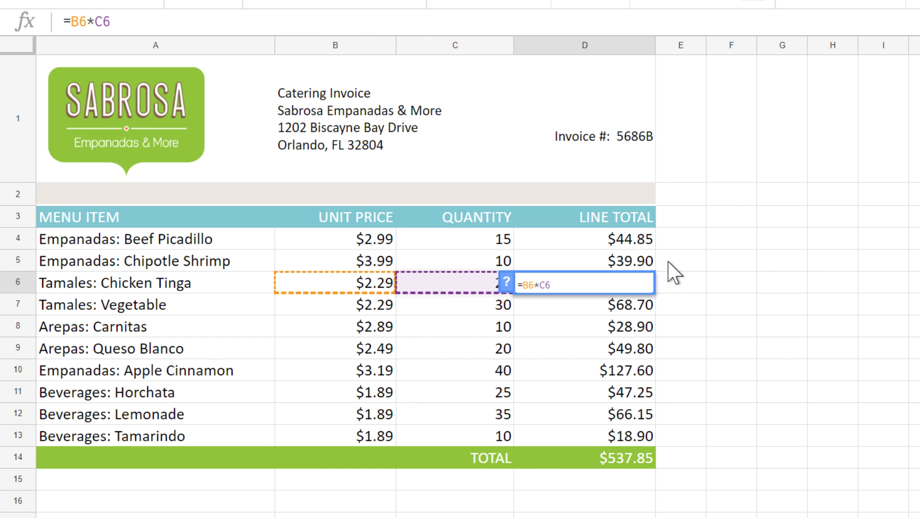
pyautogui.press('Return')
pyautogui.press('Return')
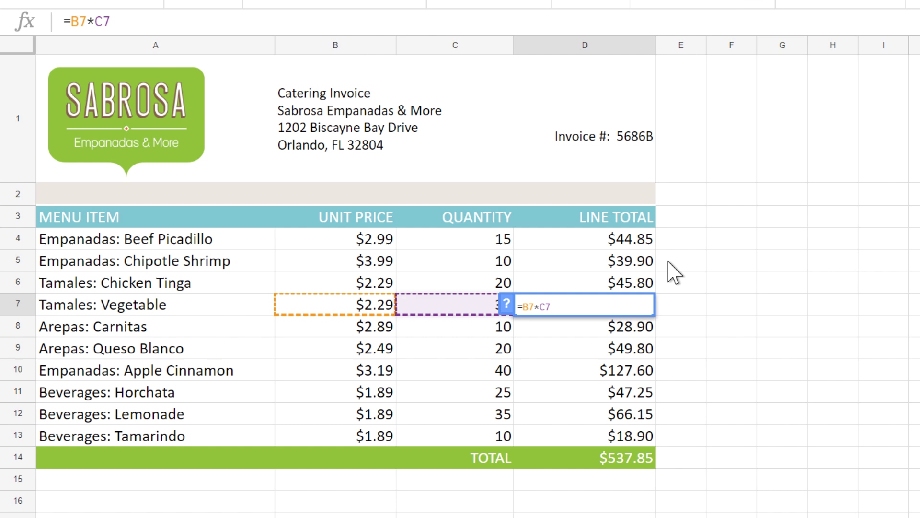
pyautogui.doubleClick(652, 240)
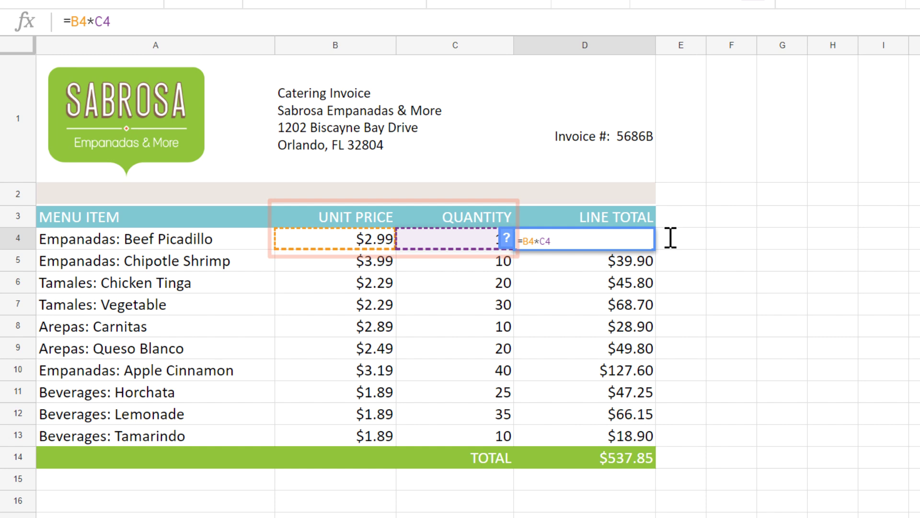
pyautogui.press('Return')
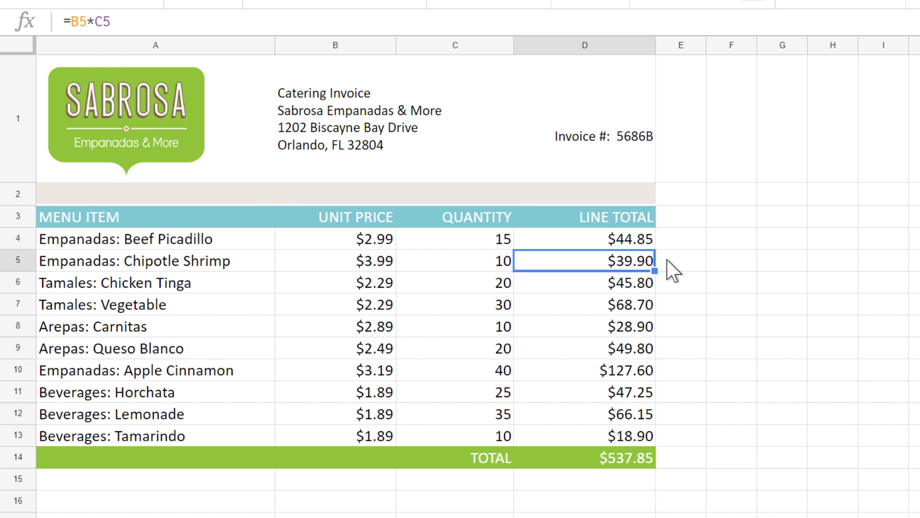
pyautogui.press('Return')
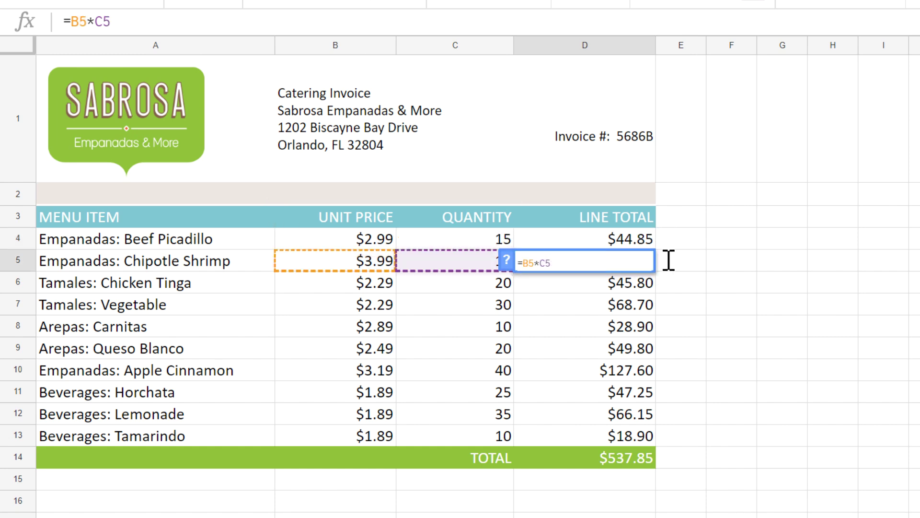
pyautogui.press('Return')
pyautogui.press('Return')
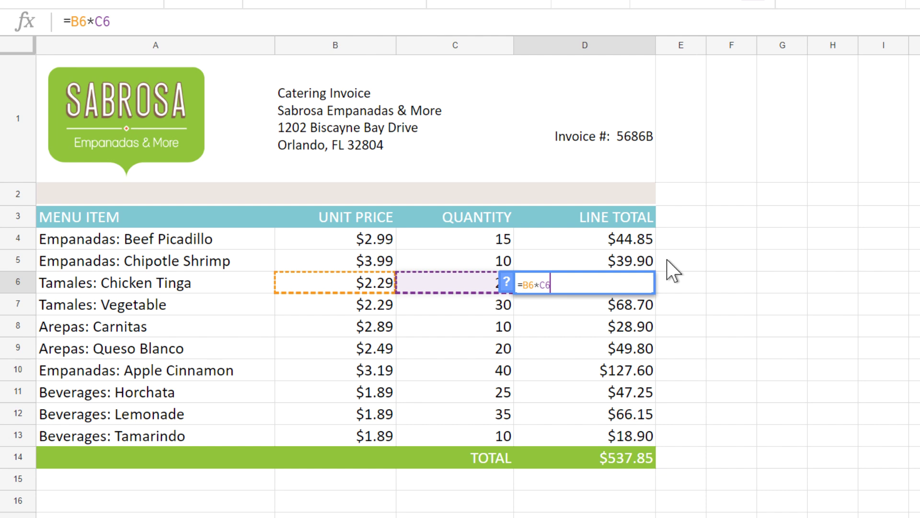
pyautogui.press('Return')
pyautogui.press('Return')
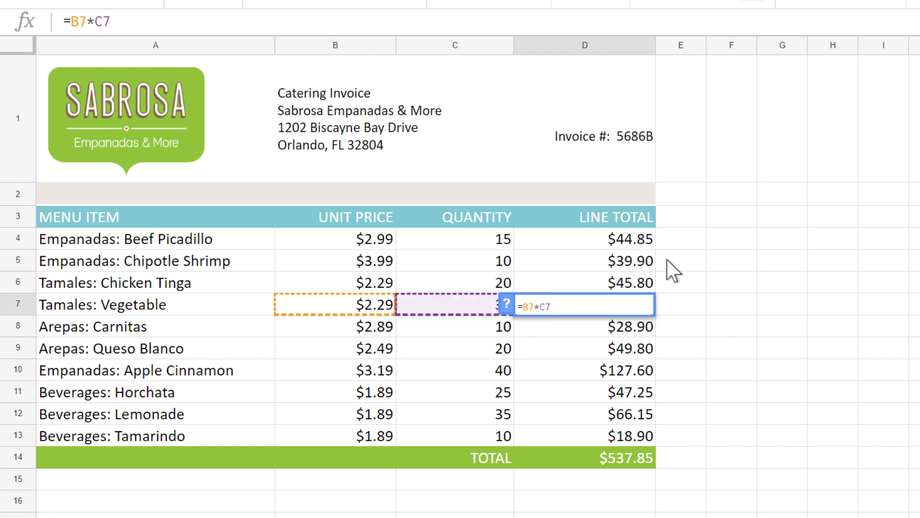
pyautogui.press('Return')
pyautogui.press('Return')
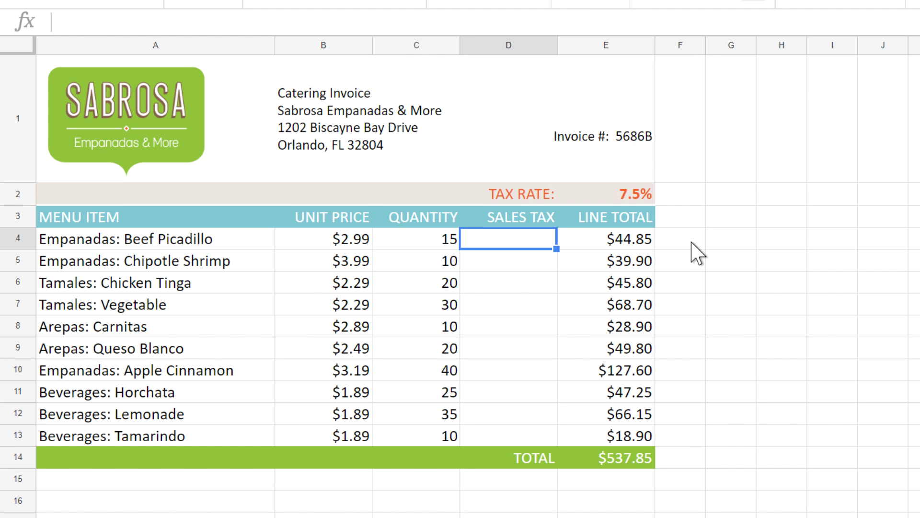
# - Enter the sales tax formula =(B4*C4)*E2 in D4 and copy it down to D13
pyautogui.write('=(B4')
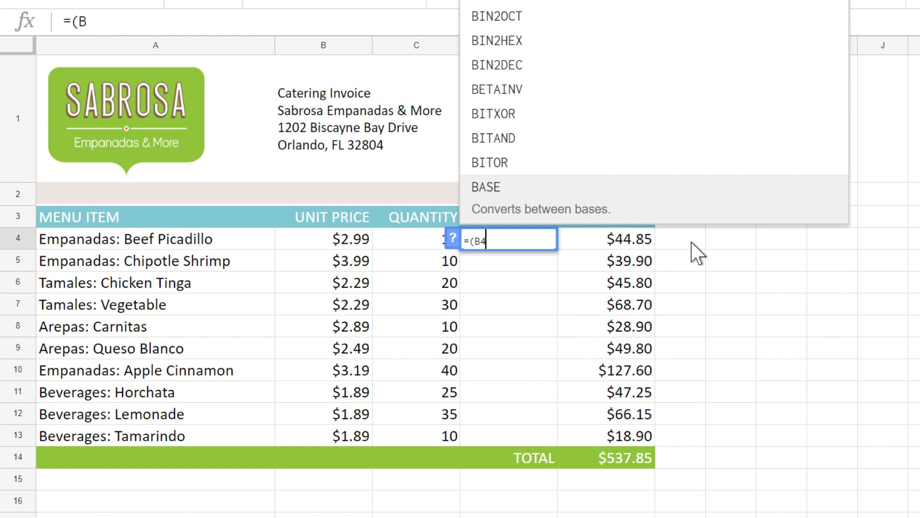
pyautogui.write('*C4')
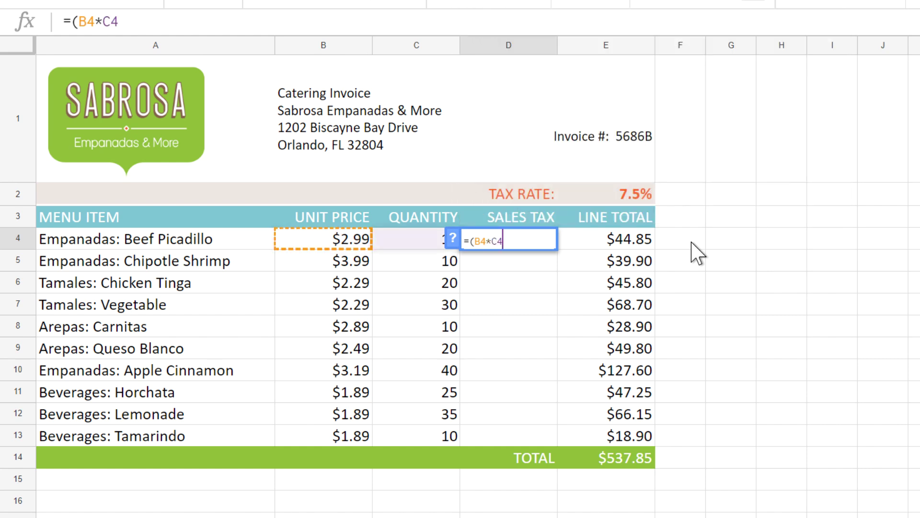
pyautogui.write(')*E2')
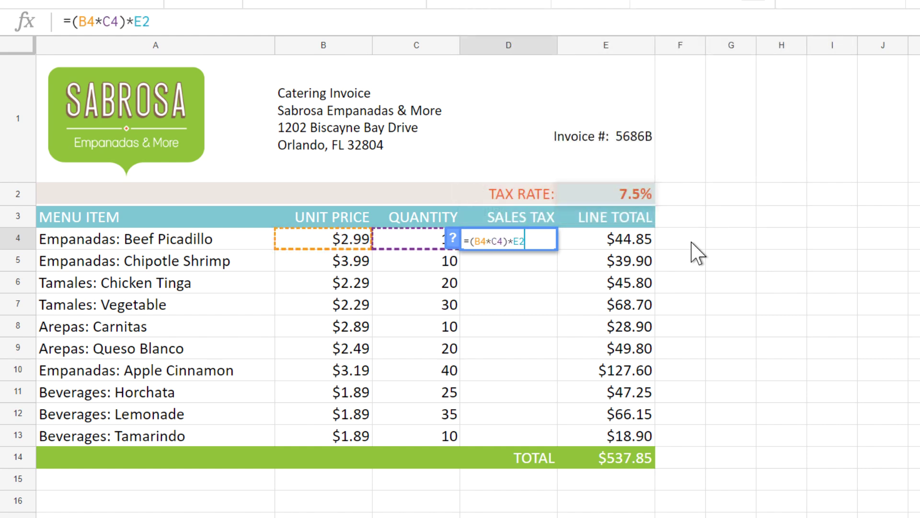
pyautogui.press('Return')
pyautogui.click(547, 239)
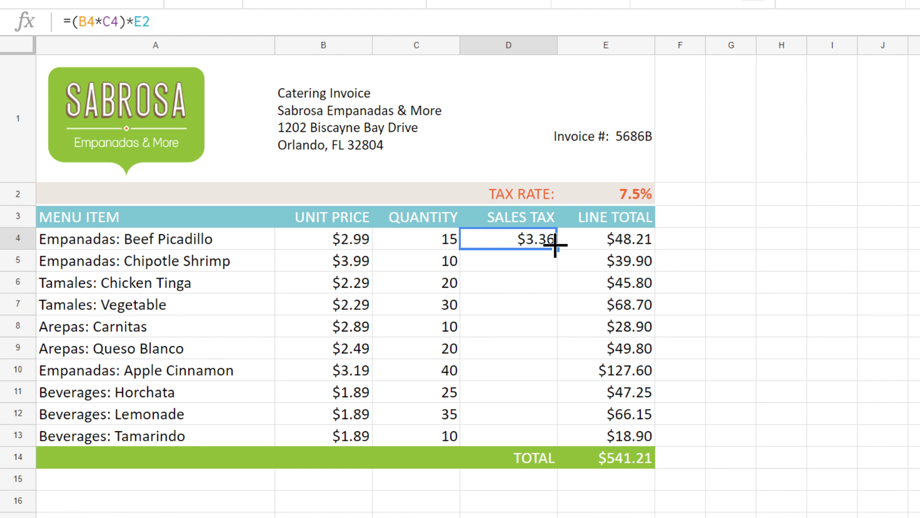
pyautogui.moveTo(557, 248); pyautogui.dragTo(550, 433)
pyautogui.click(664, 442)
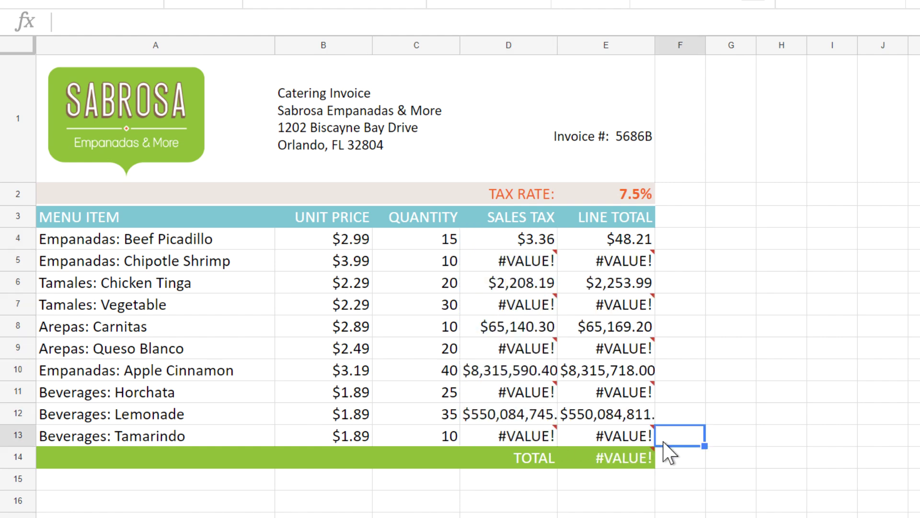
pyautogui.doubleClick(548, 240)
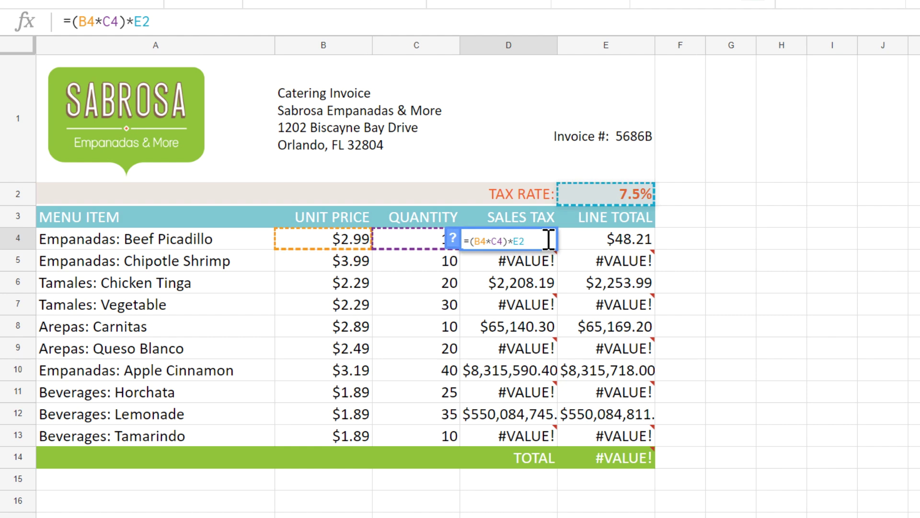
pyautogui.press('Return')
pyautogui.press('Return')
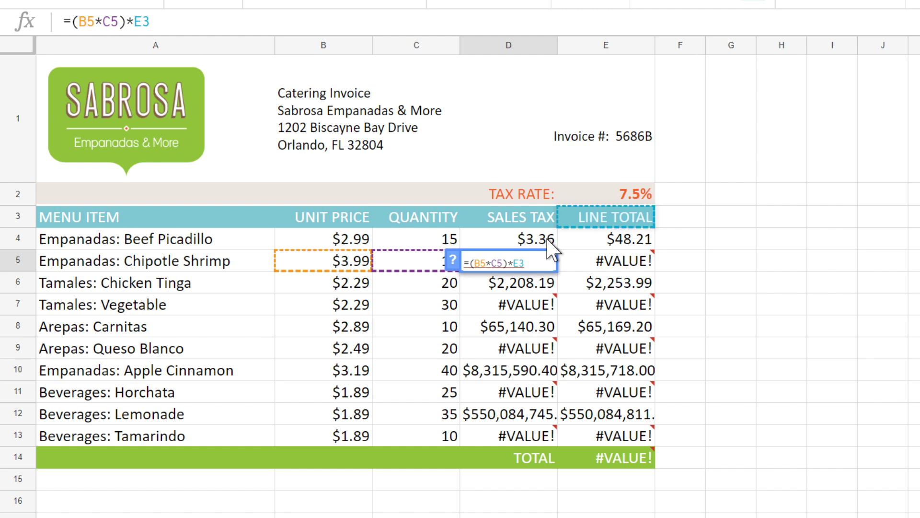
pyautogui.press('Return')
pyautogui.press('Return')
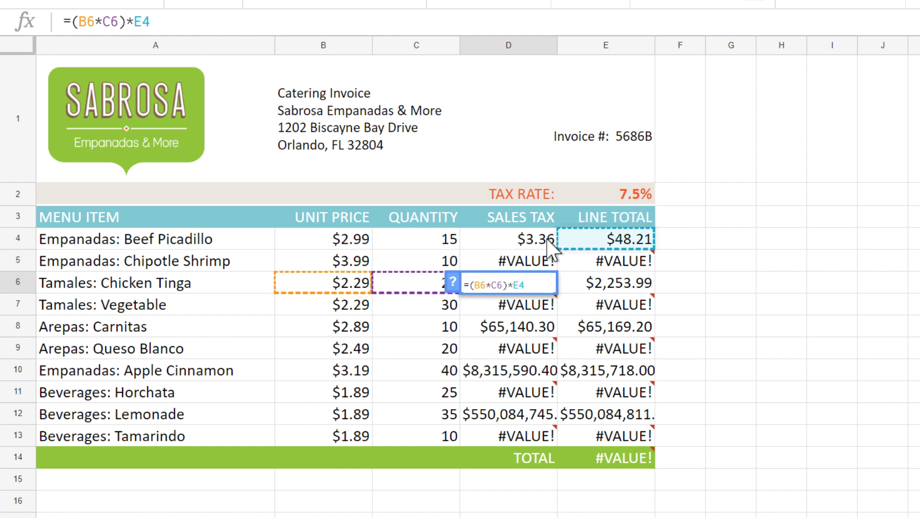
pyautogui.press('Return')
pyautogui.press('Return')
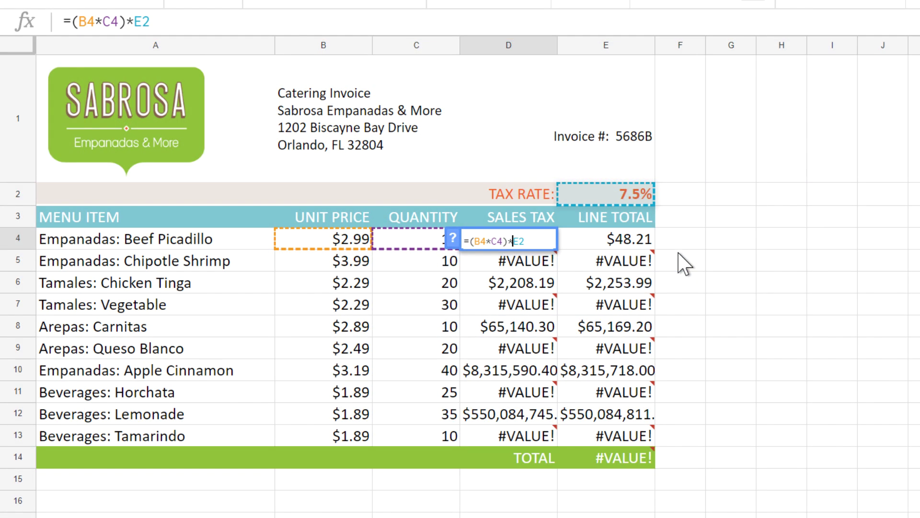
# - Change the tax rate reference to $E$2 and recopy the formula down to D13
pyautogui.write('$')
pyautogui.press('Right')
pyautogui.write('$')
pyautogui.press('Return')
pyautogui.click(551, 238)
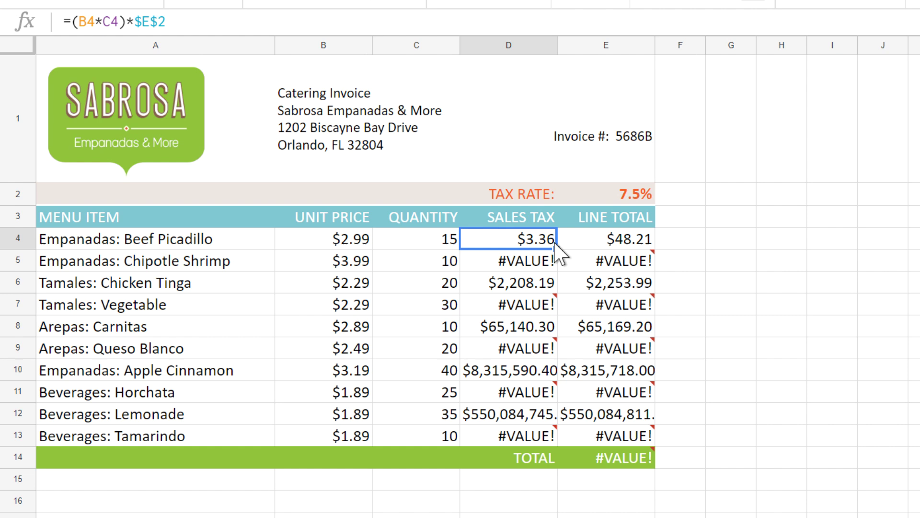
pyautogui.moveTo(556, 248); pyautogui.dragTo(554, 433)
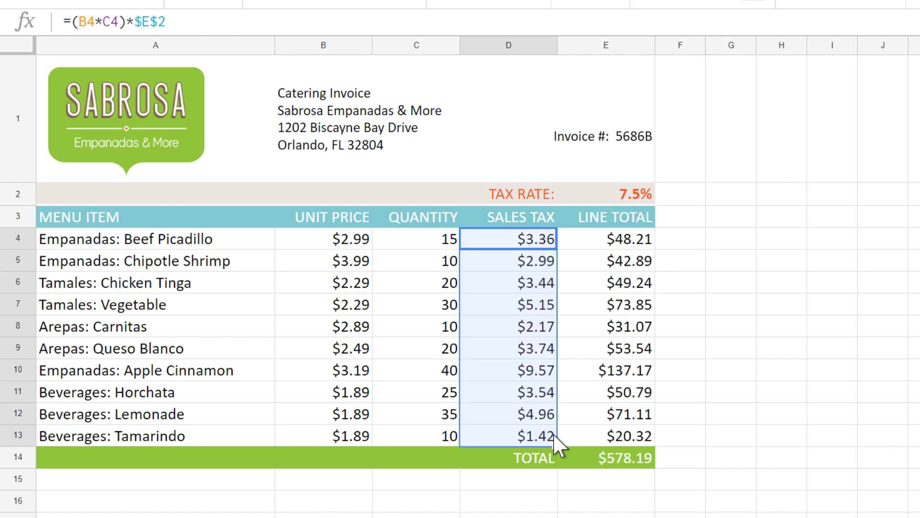
pyautogui.click(704, 389)
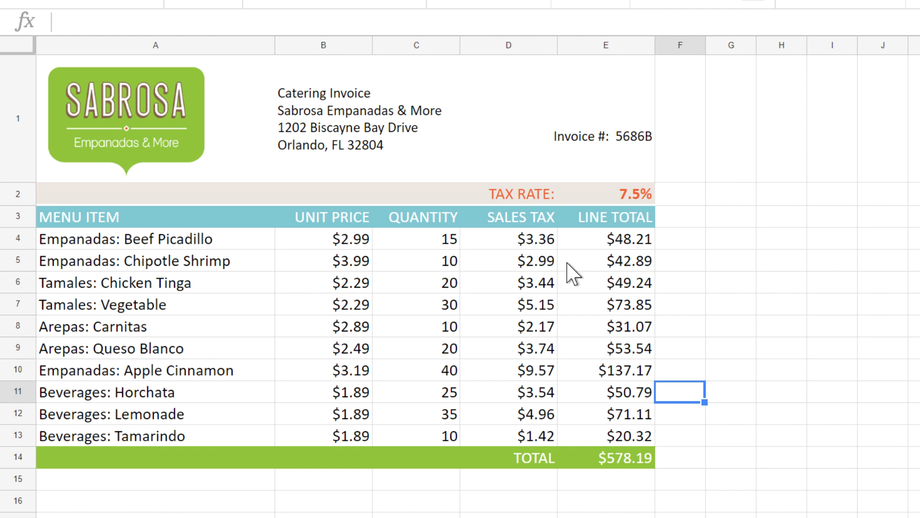
pyautogui.click(551, 261)
pyautogui.press('F2')
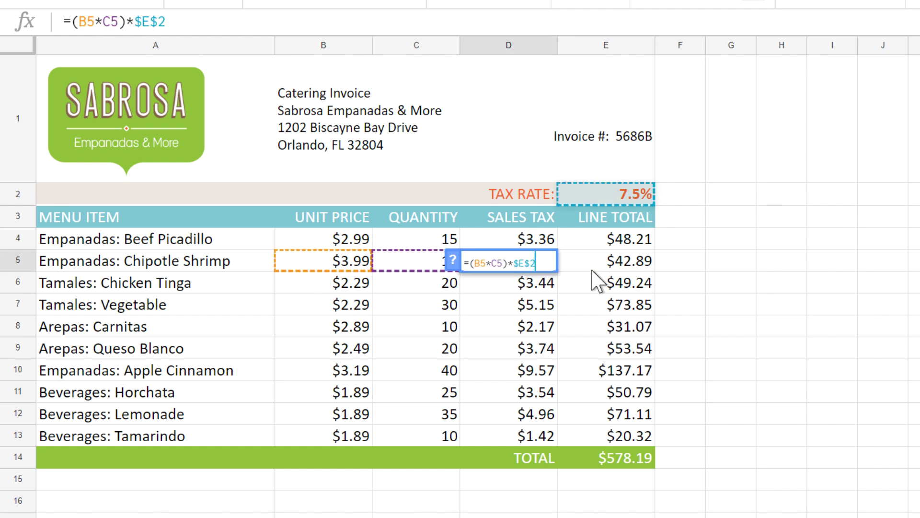
pyautogui.press('Return')
pyautogui.press('F2')
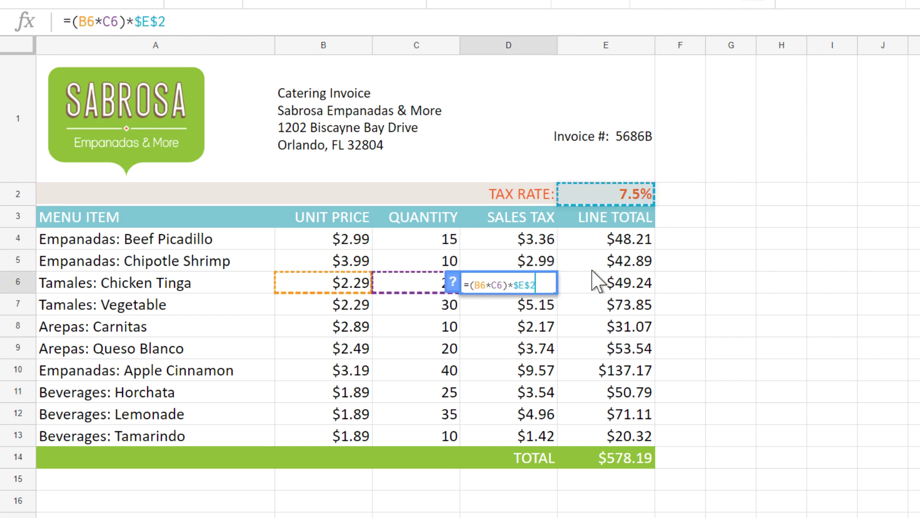
pyautogui.press('Return')
pyautogui.press('F2')
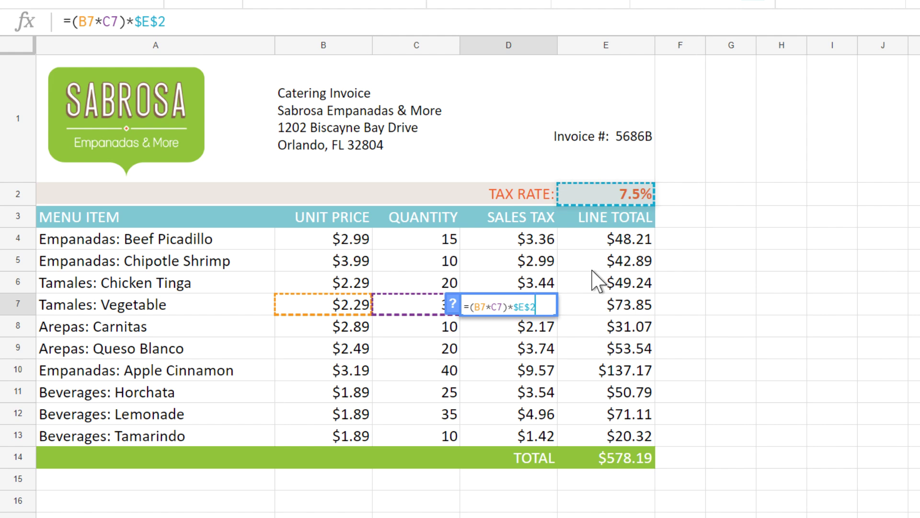
pyautogui.click(686, 202)
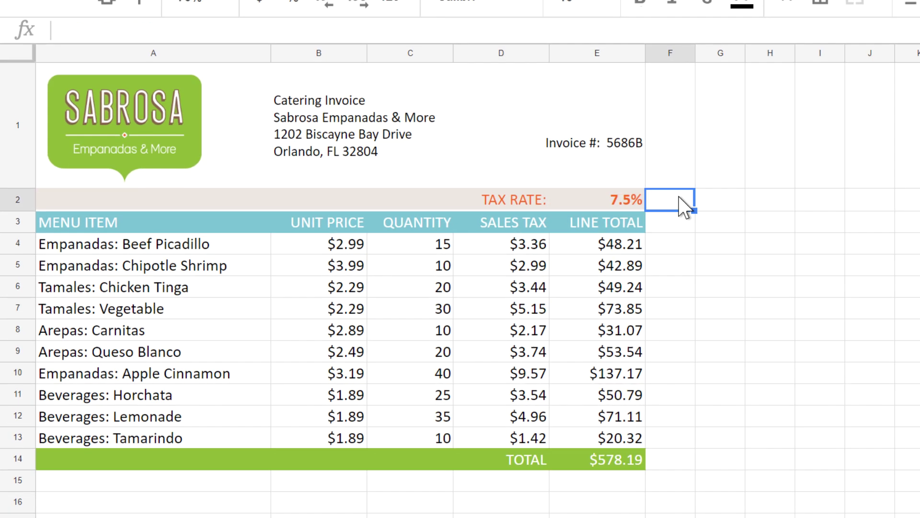